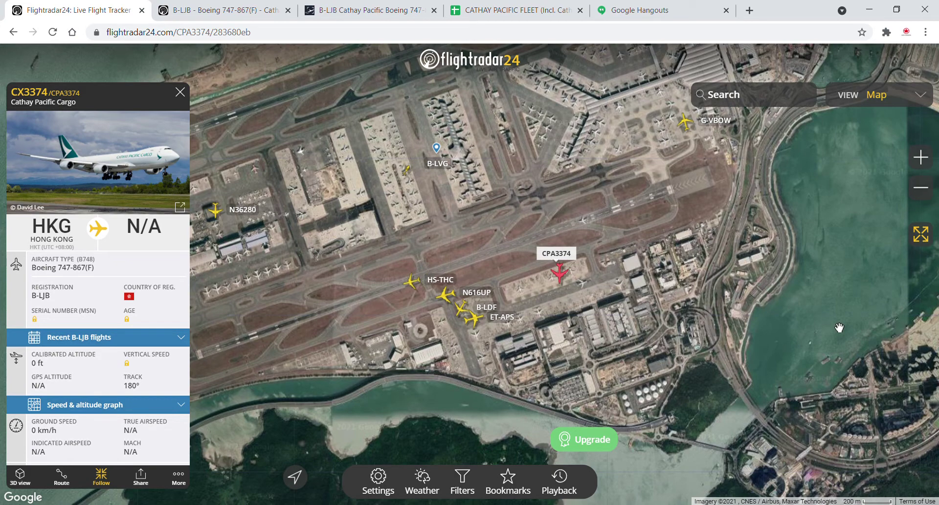
Step: Open the Flightradar24 VIEW map-mode dropdown while following CX3374 (B-LJB) at HKG
click(863, 103)
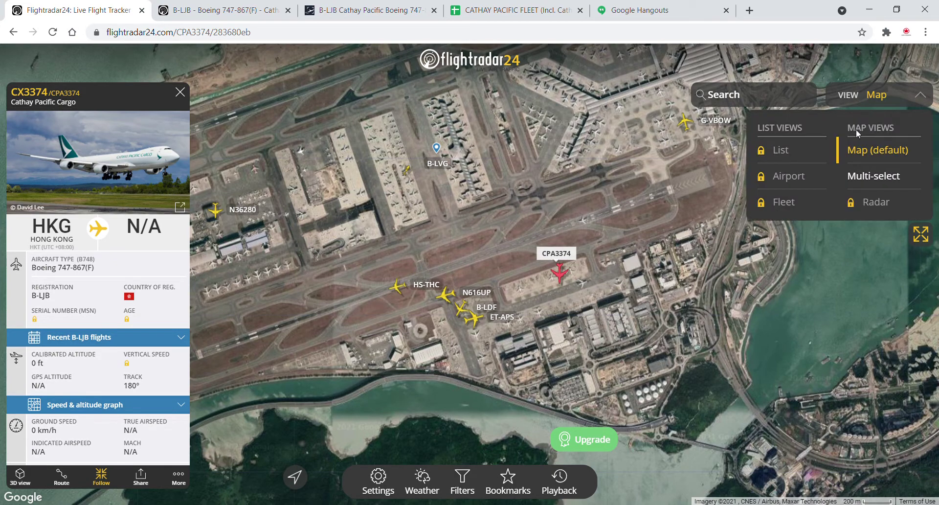
click(863, 176)
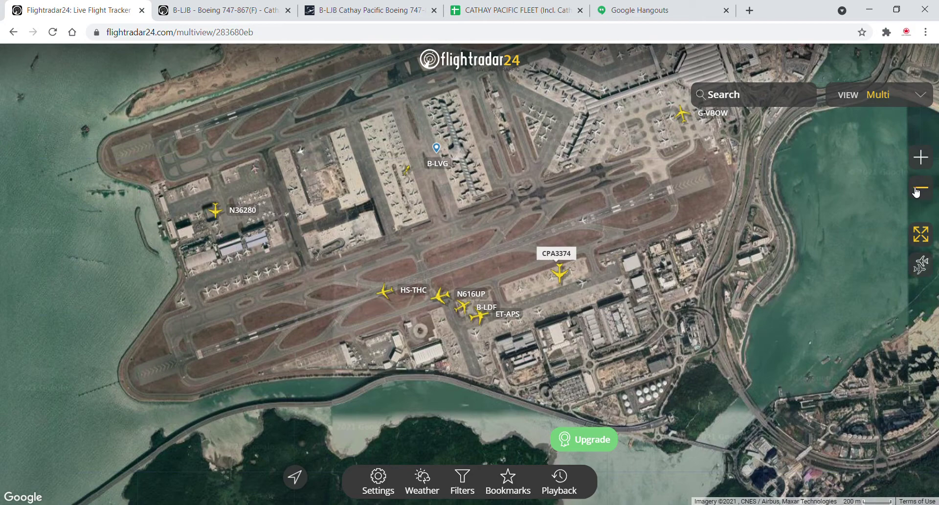
click(921, 188)
click(912, 190)
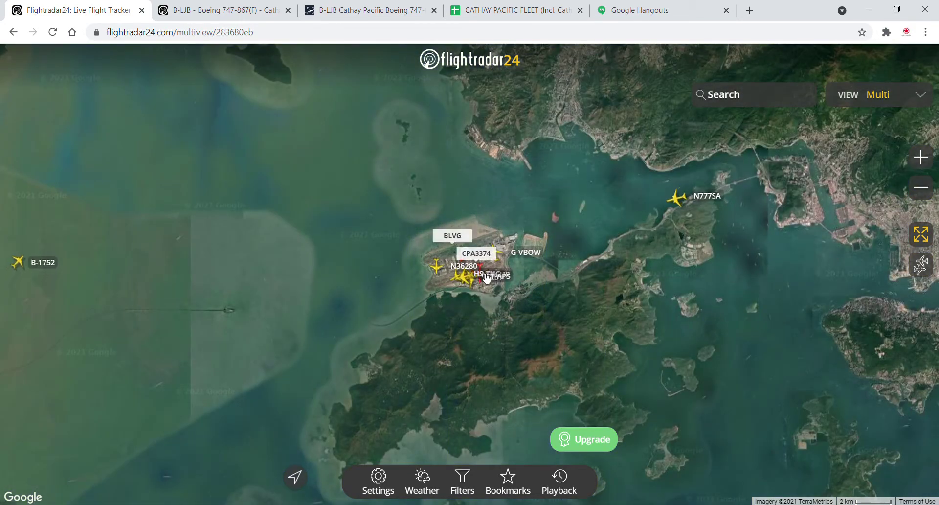
click(492, 277)
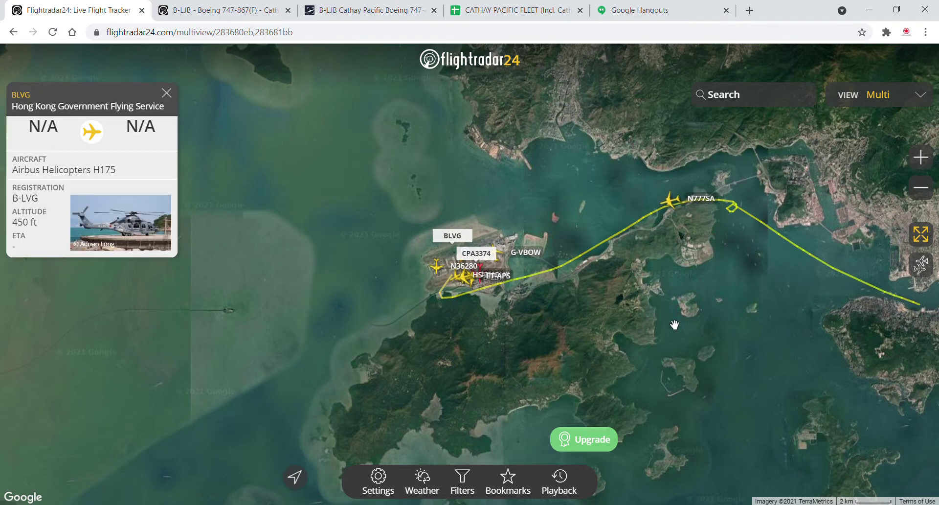
click(237, 114)
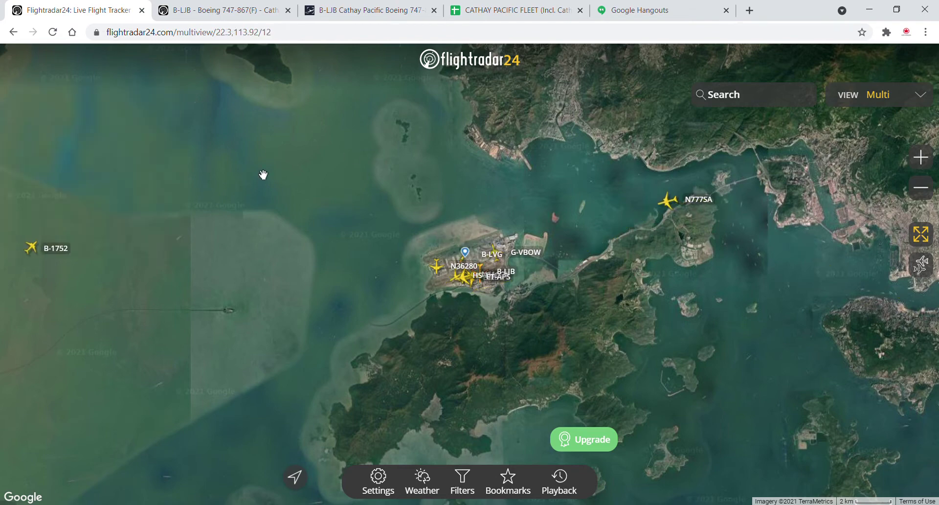
click(491, 277)
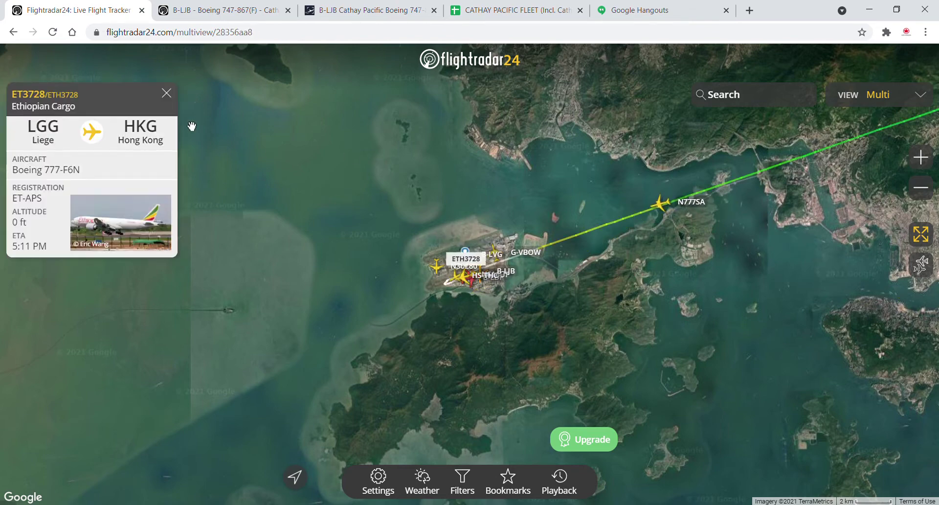
click(167, 93)
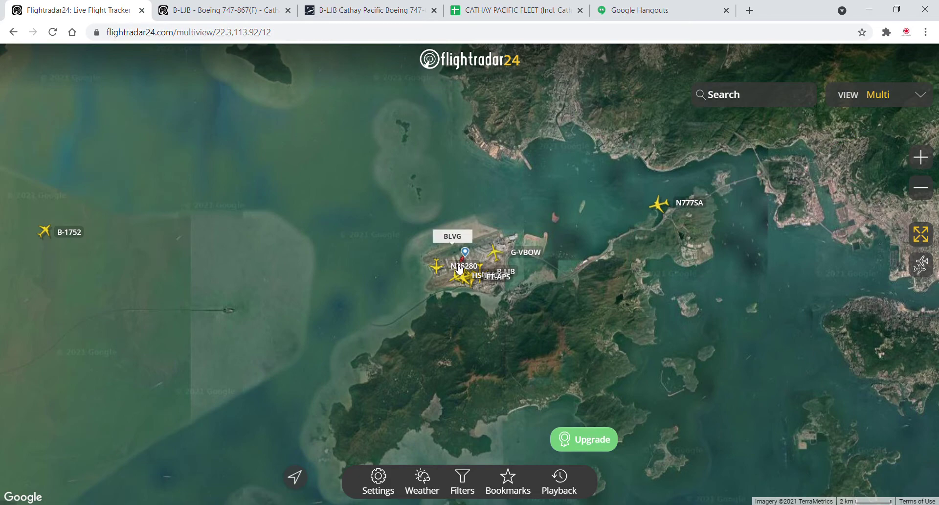
click(494, 282)
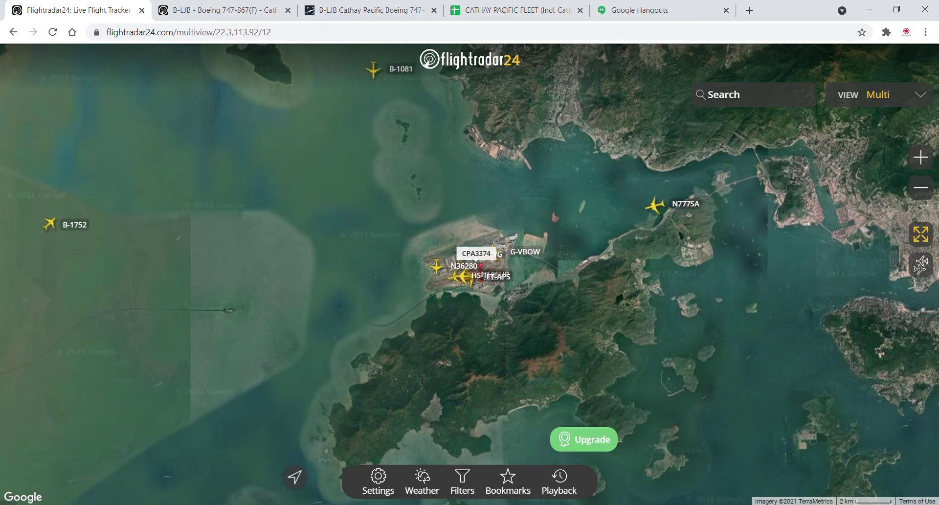
click(922, 187)
click(921, 187)
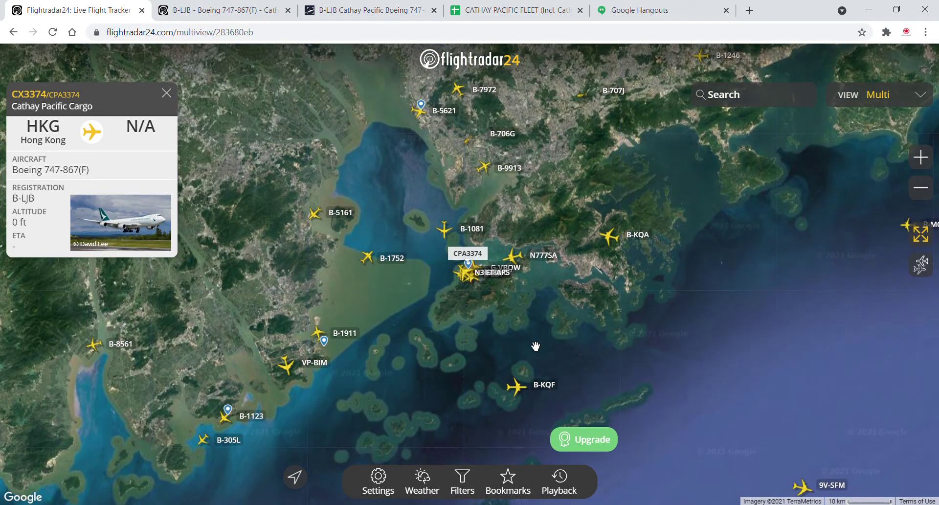
click(528, 385)
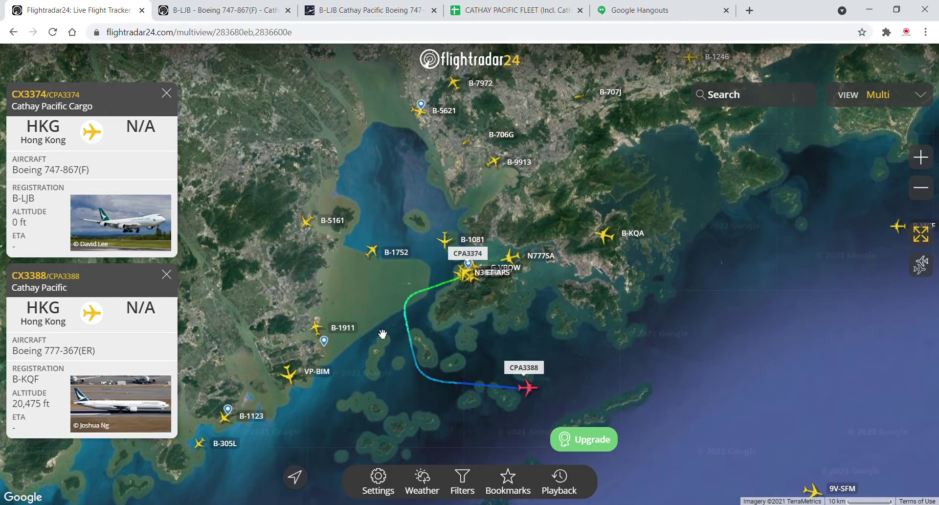
click(166, 274)
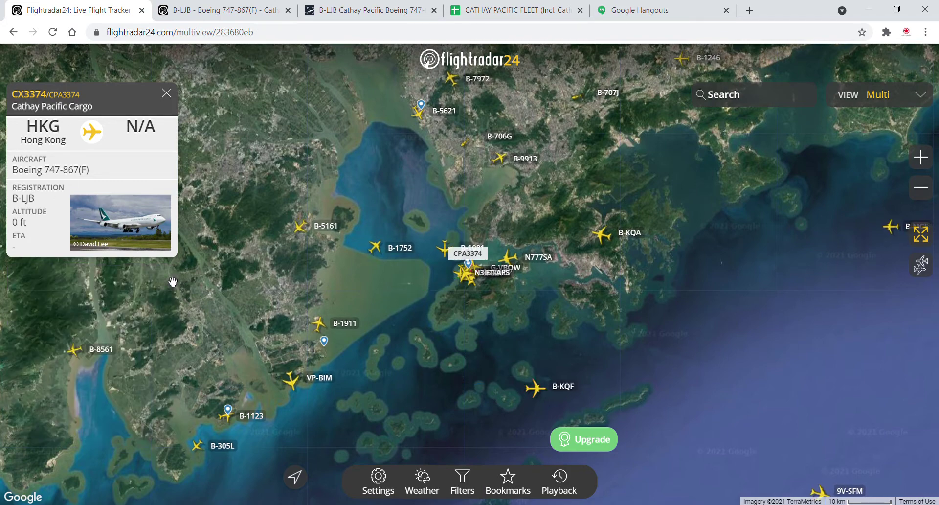
click(870, 96)
click(875, 145)
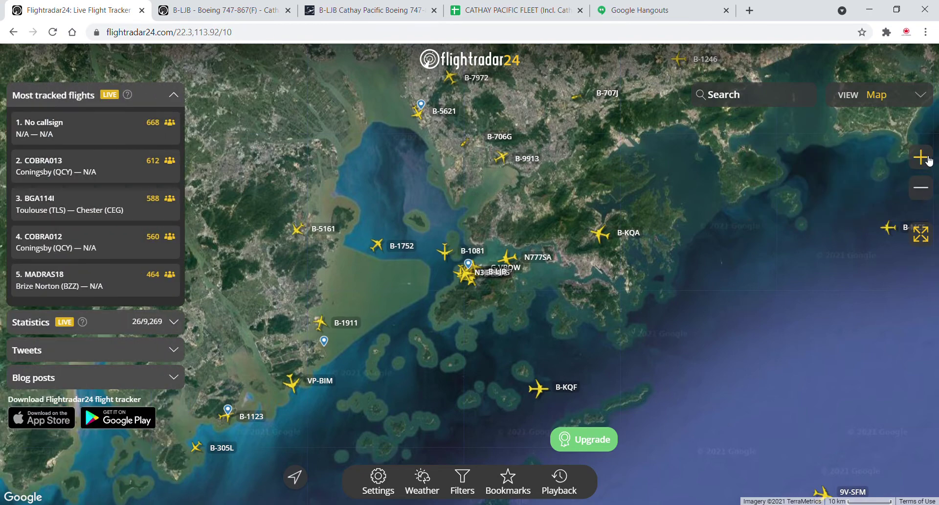
click(927, 158)
click(921, 157)
click(921, 158)
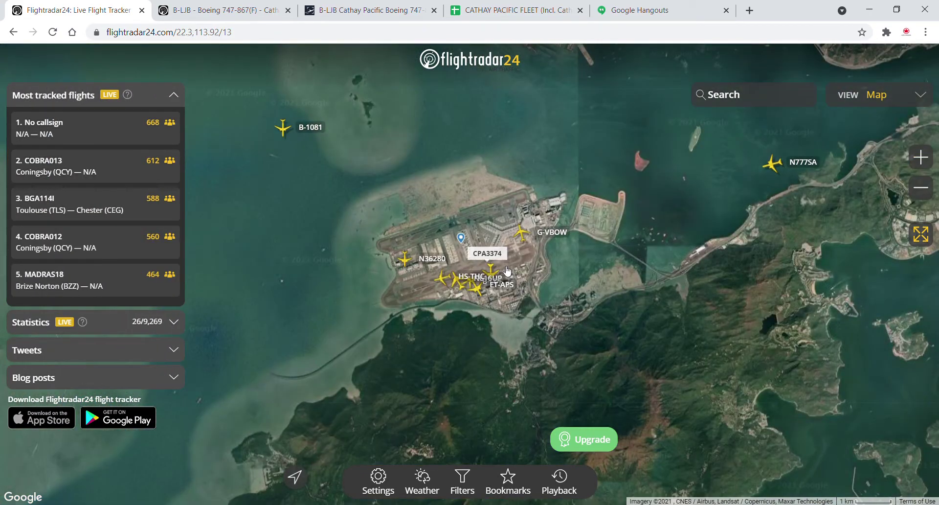
click(490, 271)
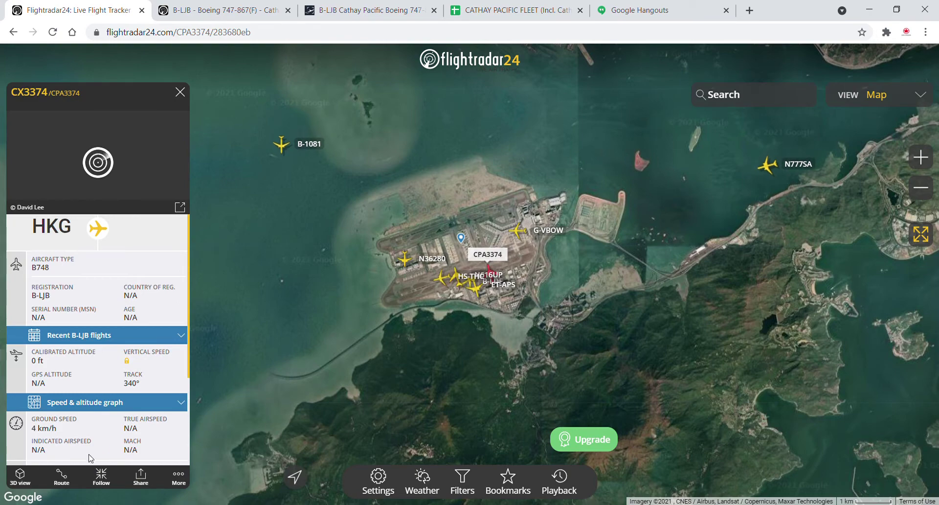
click(103, 478)
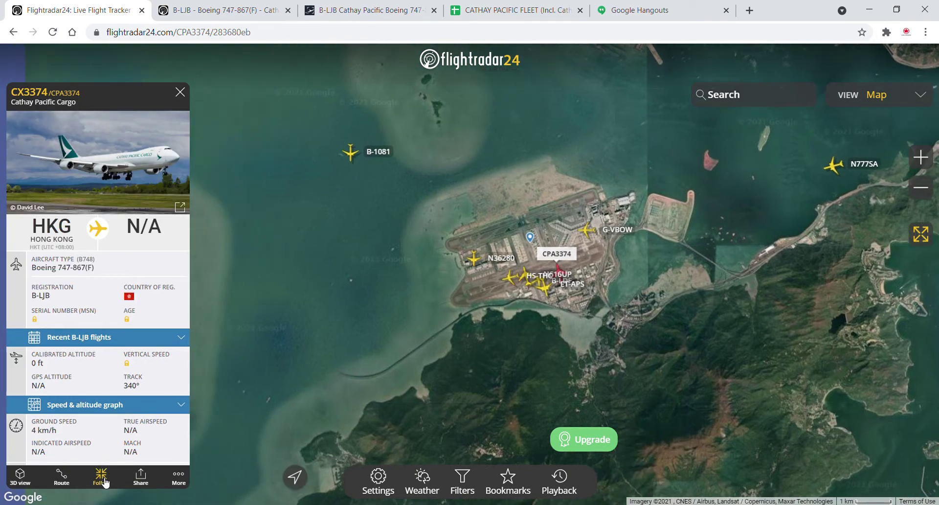
Step: Review B-LJB's flight history table, last landing at Hong Kong on 27 Jun 2021
click(294, 5)
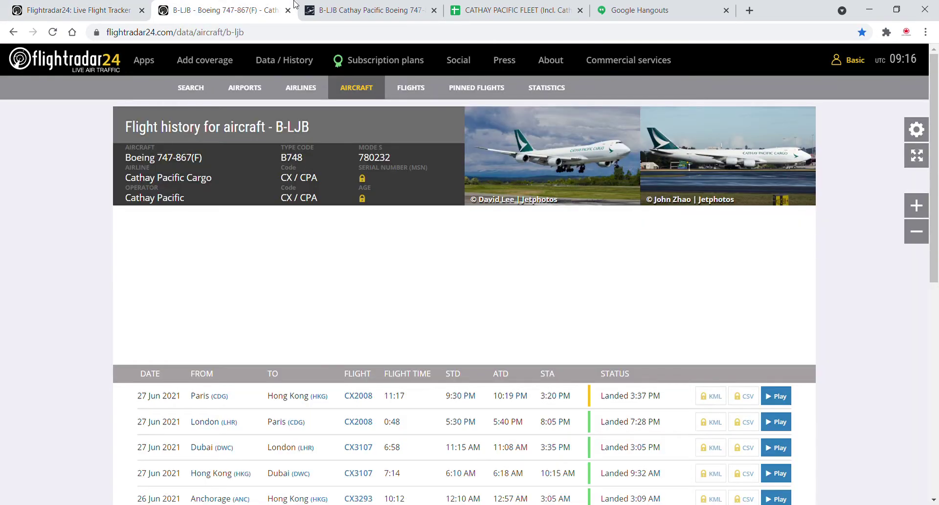
scroll(386, 298, down, 3)
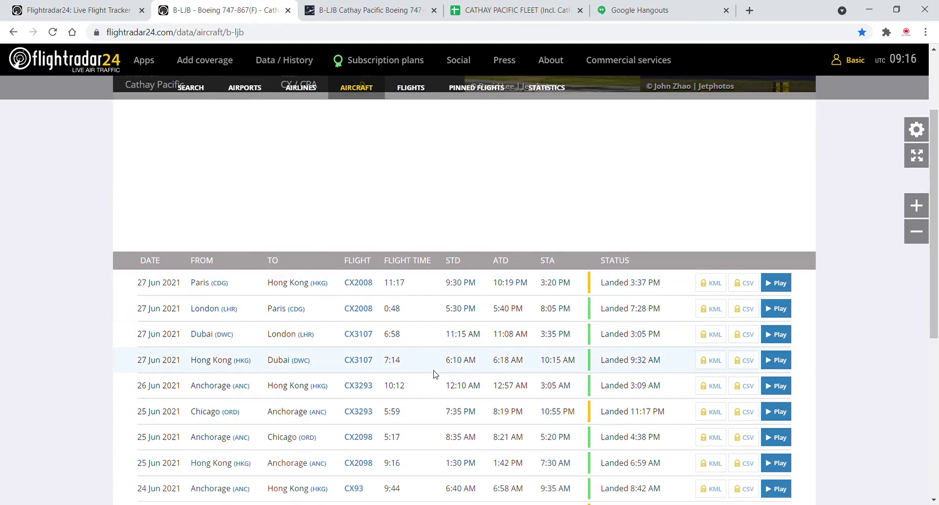
scroll(433, 373, down, 1)
scroll(433, 373, up, 1)
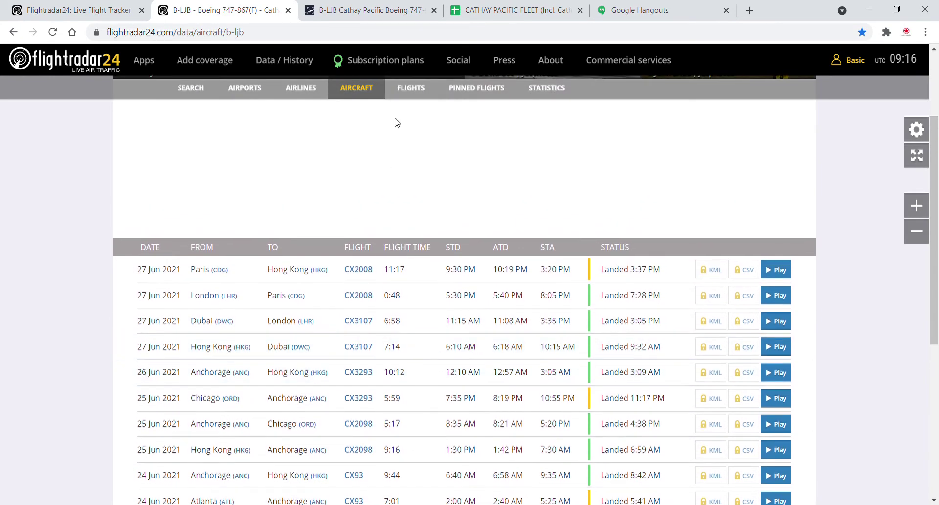
Step: Look at B-LJB's Planespotters page and Hangouts, then return to the Cathay Pacific fleet spreadsheet
click(367, 10)
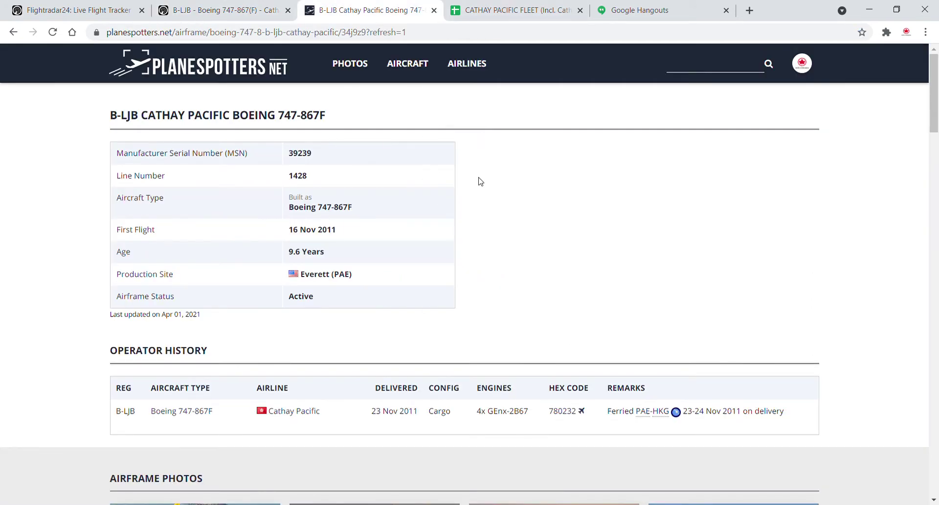
click(612, 4)
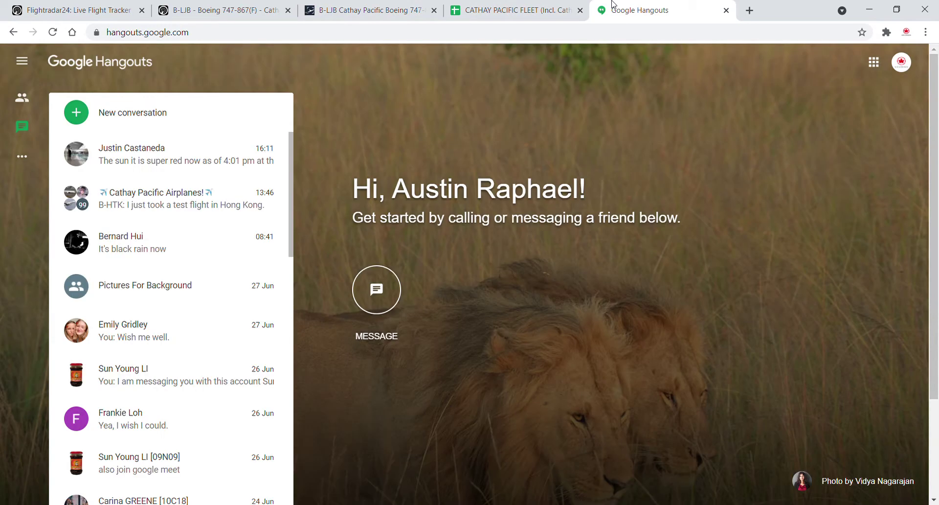
click(504, 4)
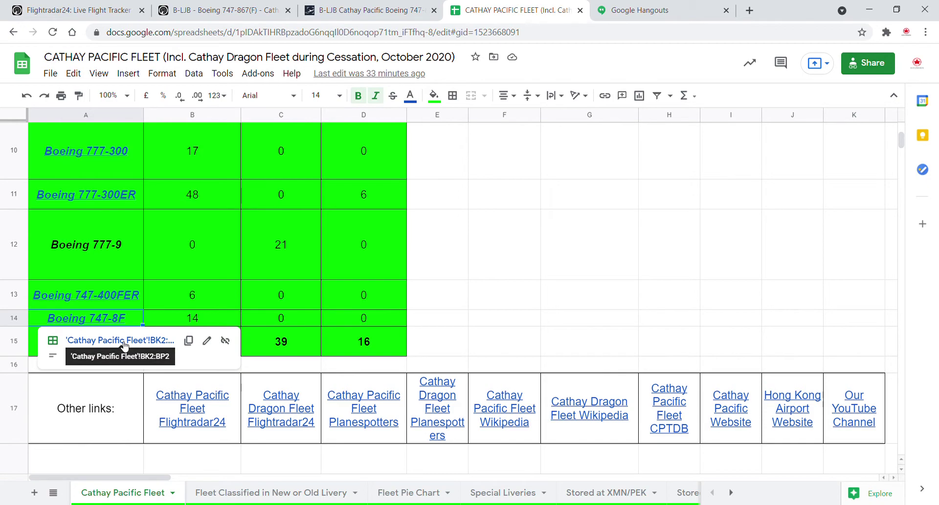
Step: In the Boeing 747-8F cargo table, set B-LJB's remark BO5 to 'Stored at XMN' at font size 14
click(120, 340)
scroll(601, 298, down, 15)
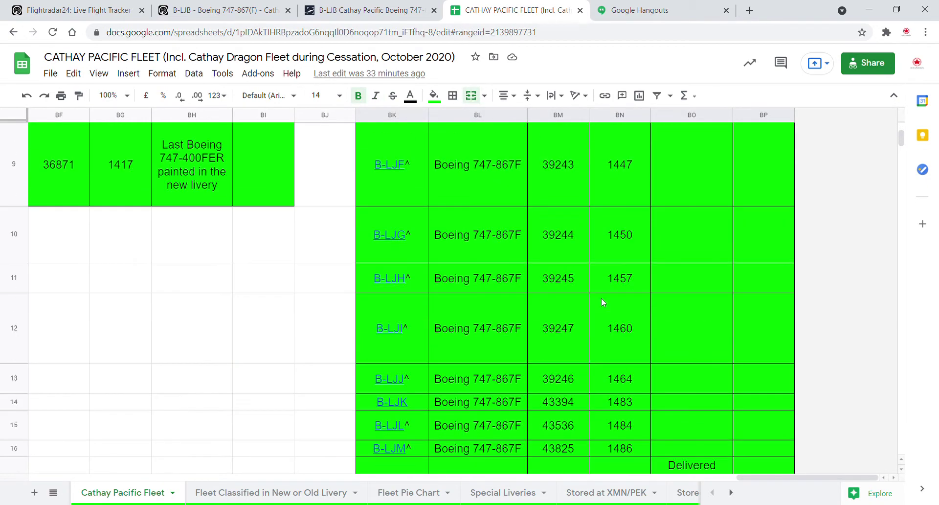
scroll(601, 299, up, 5)
scroll(600, 297, up, 8)
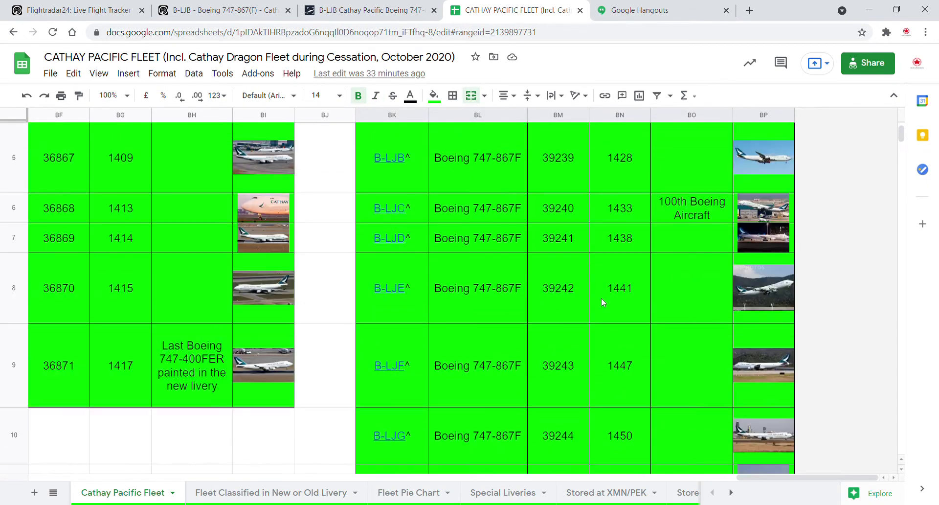
click(680, 279)
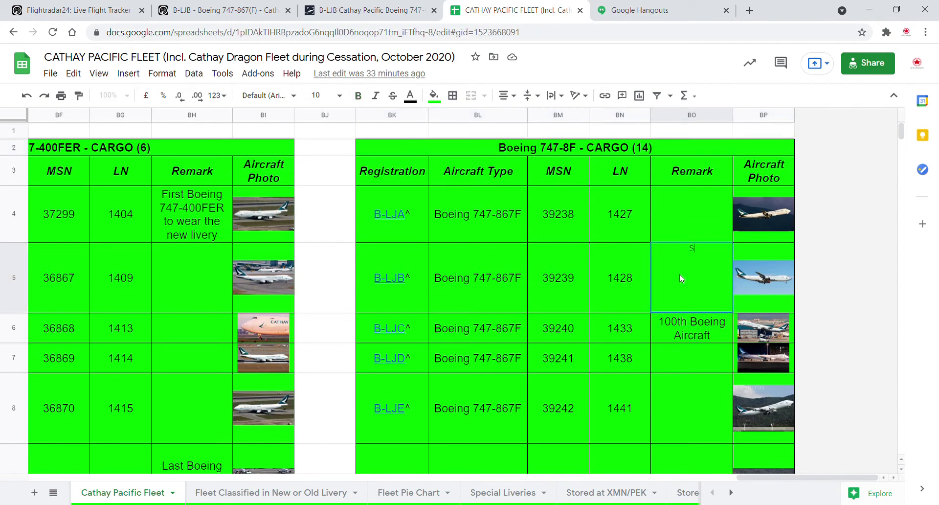
text(Stored at XMN)
key(ctrl+a)
click(322, 95)
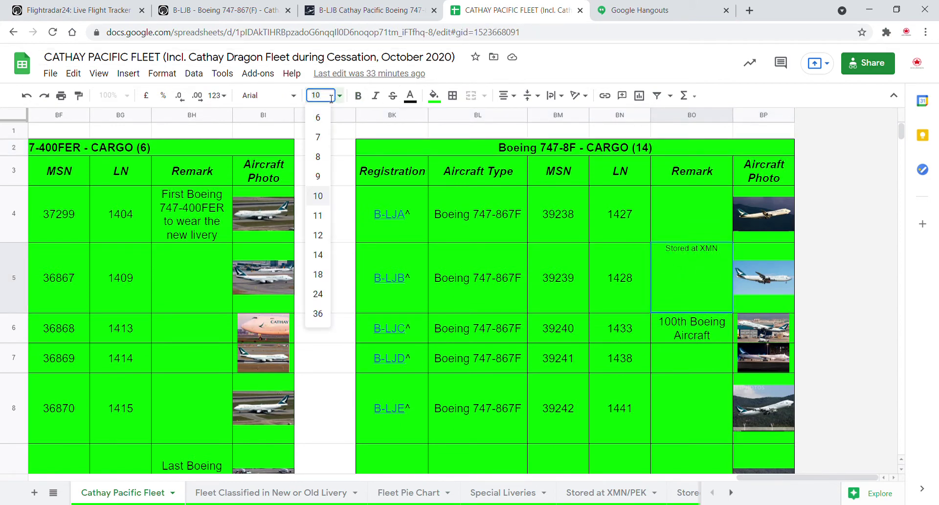
click(316, 254)
click(503, 363)
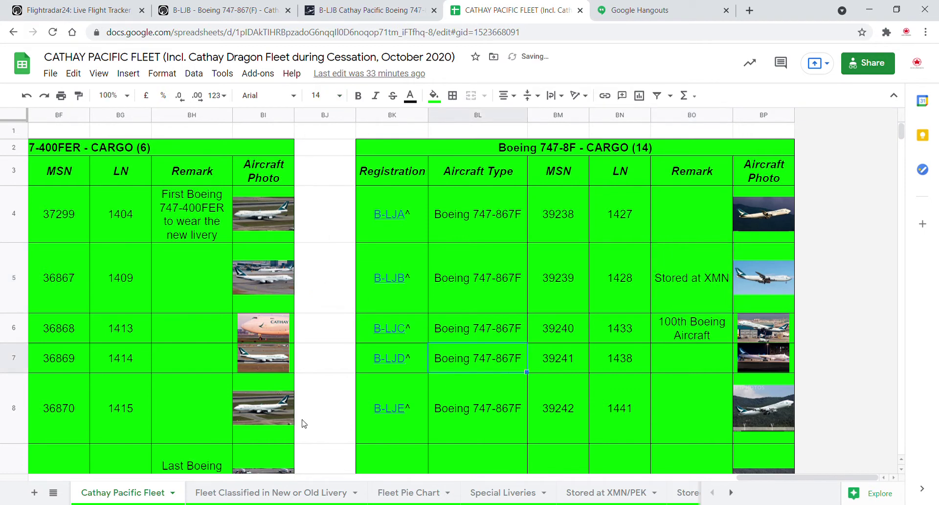
Step: Copy the BO5 remark and go to the Fleet Classified in New or Old Livery sheet
click(710, 278)
key(ctrl+c)
click(316, 491)
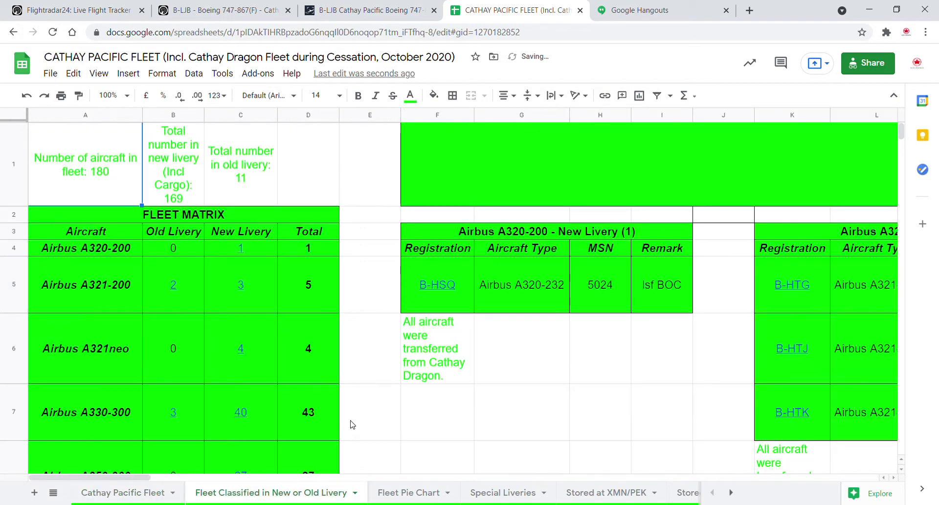
Step: Paste 'Stored at XMN' into B-LJB's Remark cell BF6 in the 747-8F CARGO New Livery table
scroll(281, 384, down, 10)
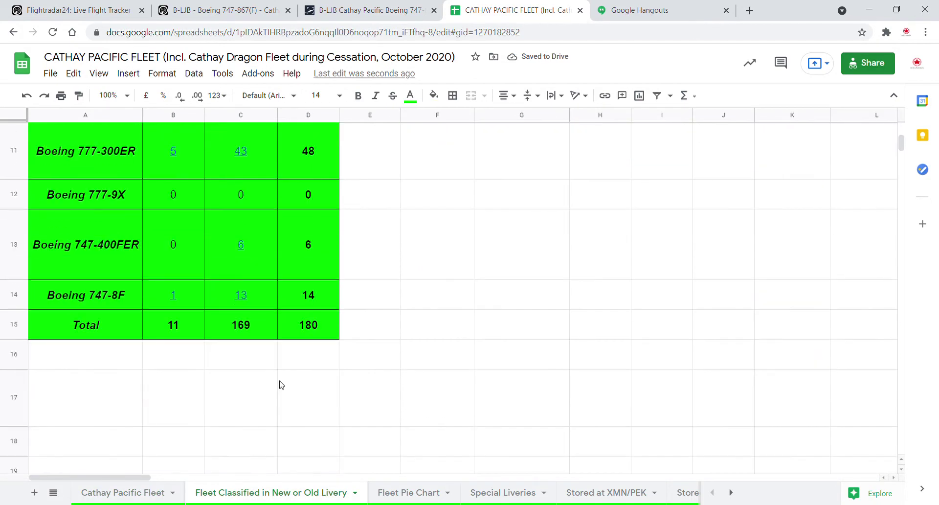
click(257, 297)
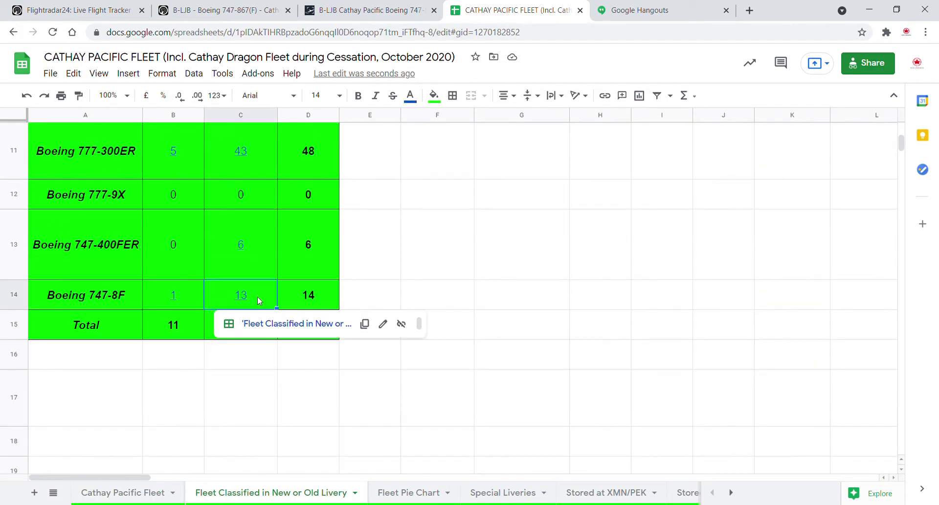
click(273, 325)
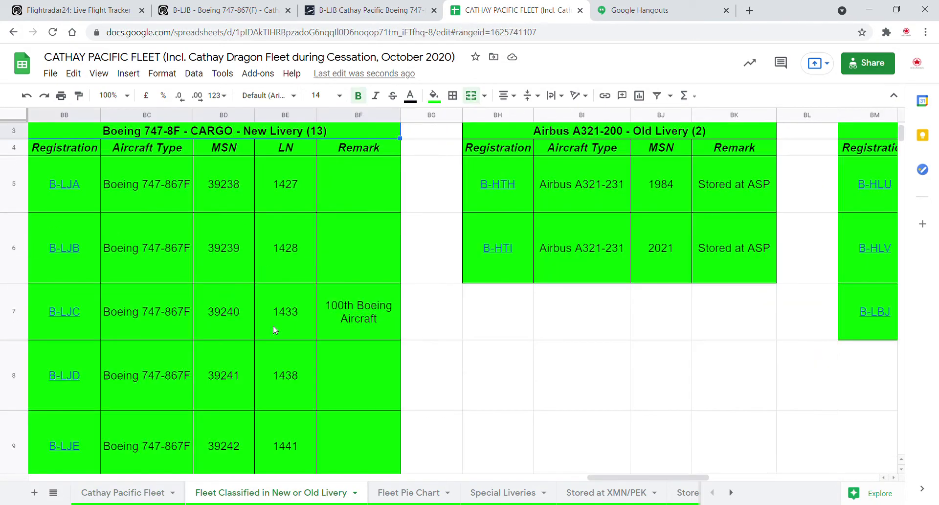
click(316, 277)
key(ctrl+v)
key(ctrl+z)
click(374, 260)
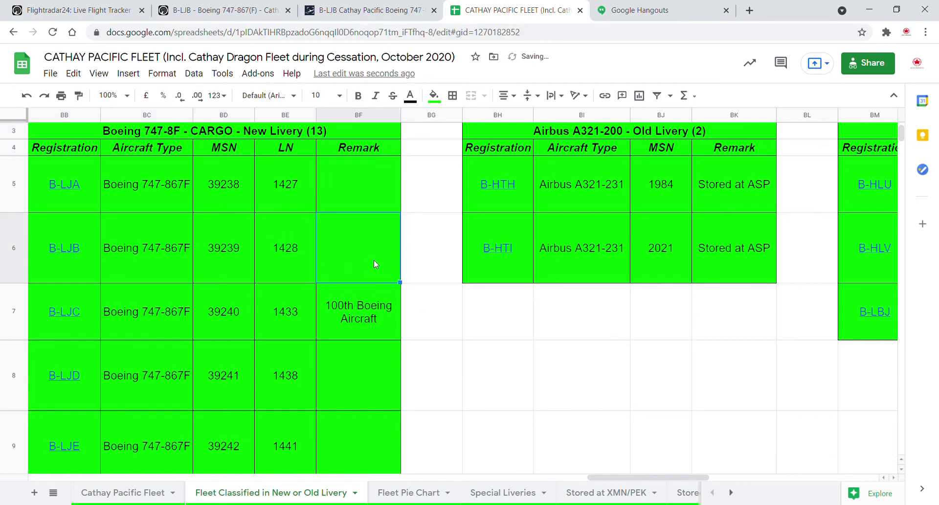
key(ctrl+v)
click(565, 334)
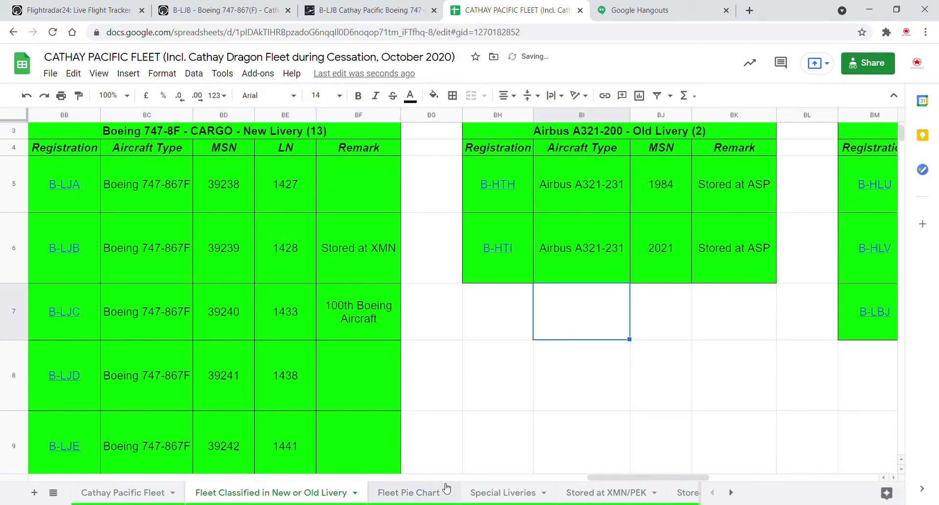
click(570, 493)
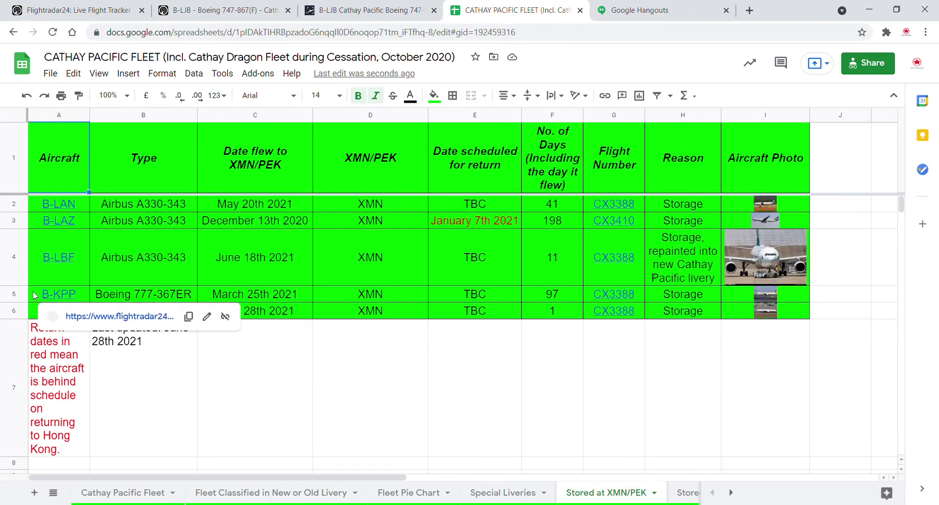
Step: Insert a row 7 below B-KQF and give A7:I7 all borders
right_click(24, 312)
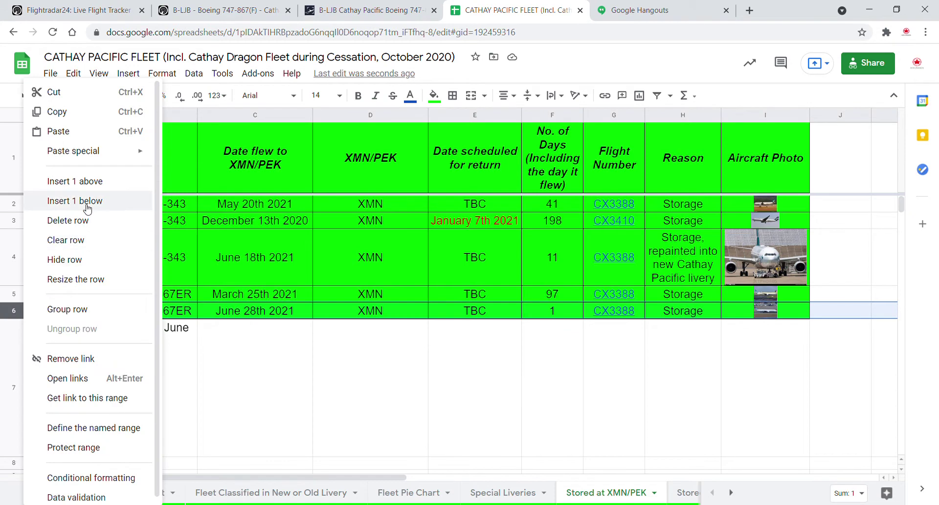
click(75, 201)
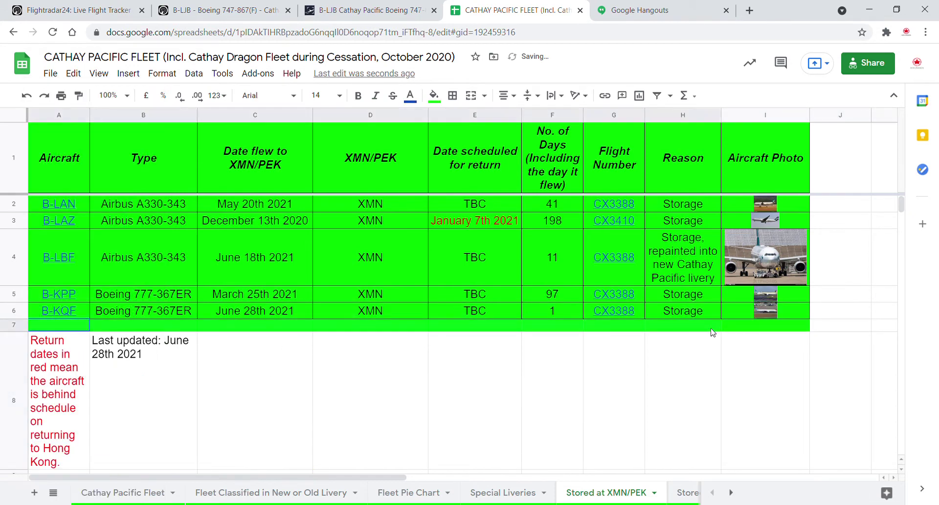
shift+click(768, 328)
click(453, 94)
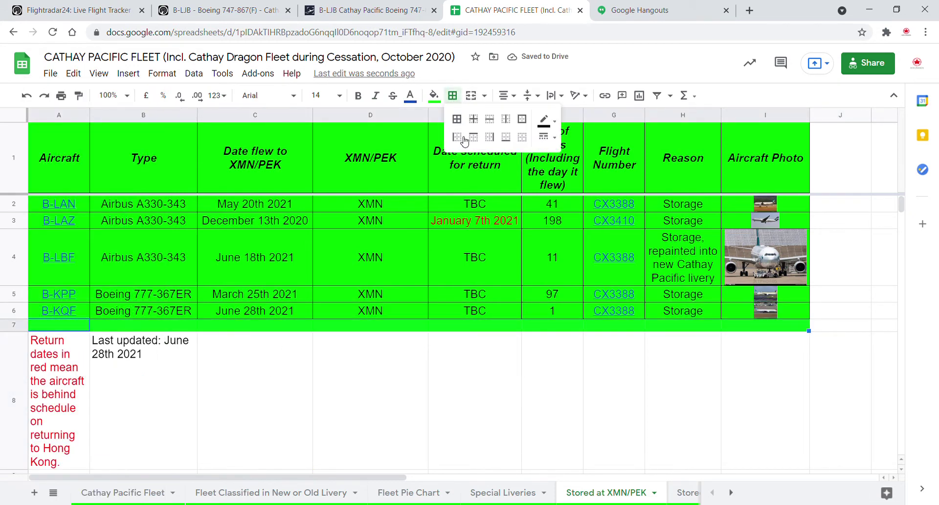
click(458, 123)
click(416, 403)
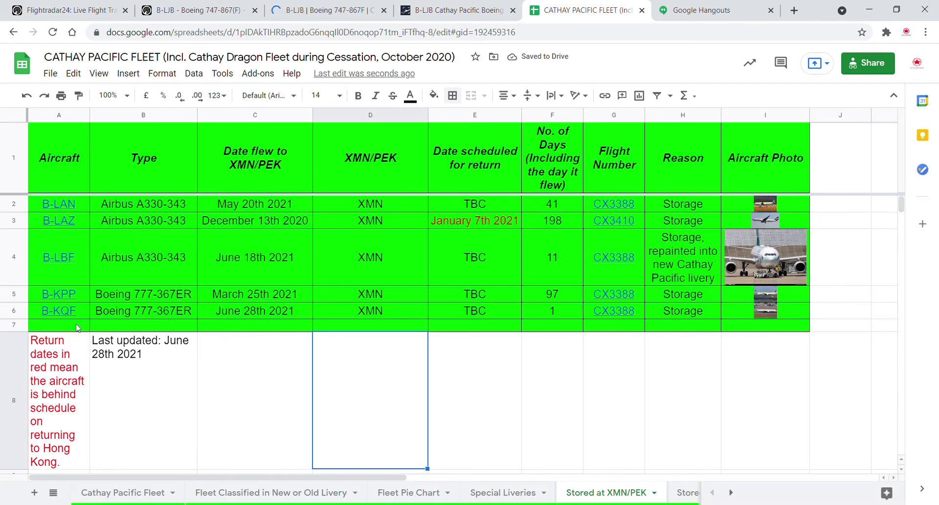
click(81, 327)
Step: Enter B-LJB in A7, linked to its Flightradar24 page
text(B-LJ)
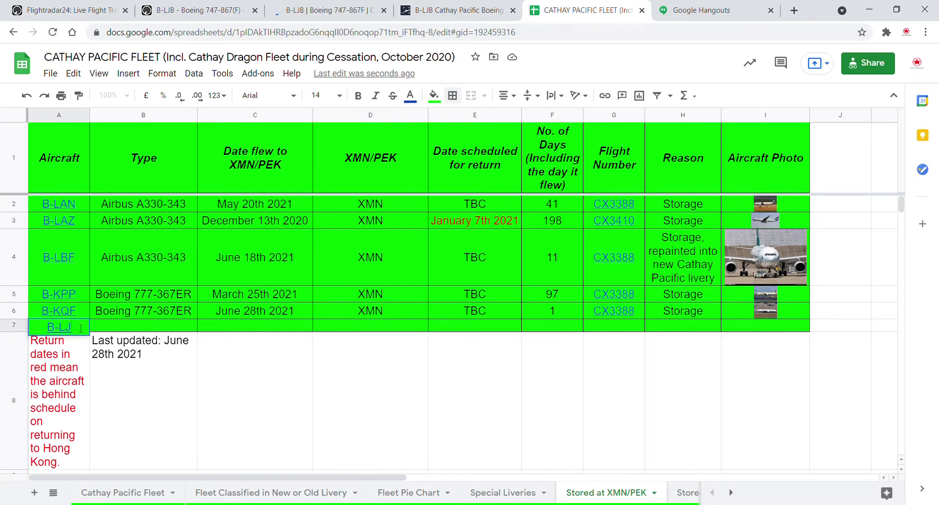
text(B)
key(ctrl+a)
key(ctrl+k)
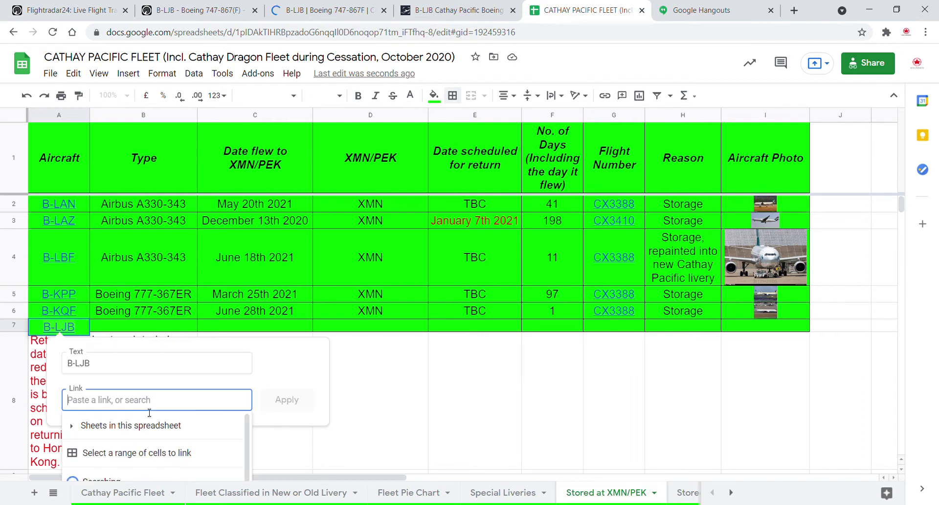
key(ctrl+v)
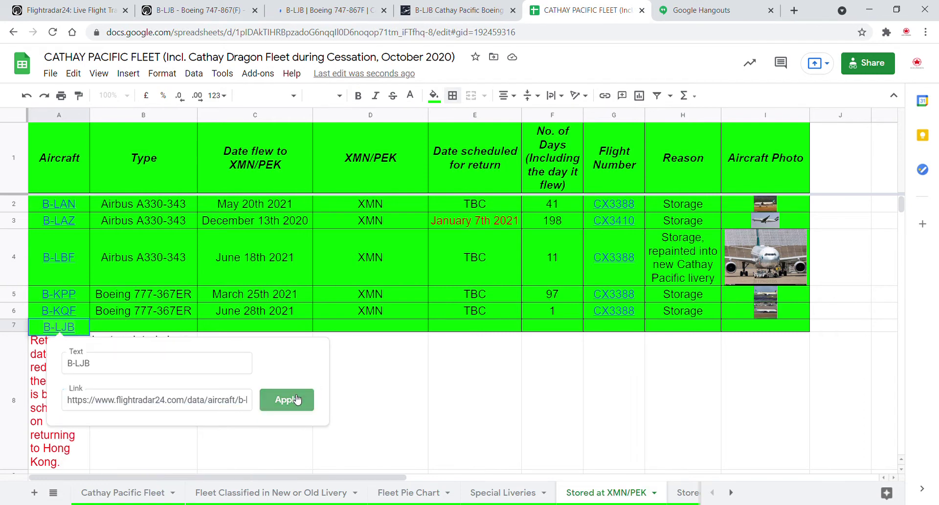
click(298, 399)
click(285, 380)
Step: Set B-LJB's aircraft type in B7 to Boeing 747-867F
click(132, 329)
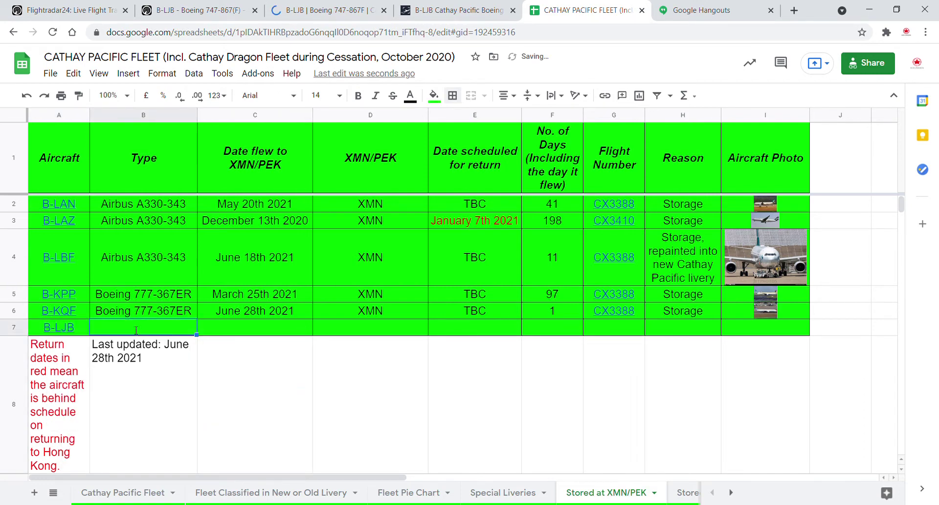
text(Boeingf)
key(BackSpace)
text(73)
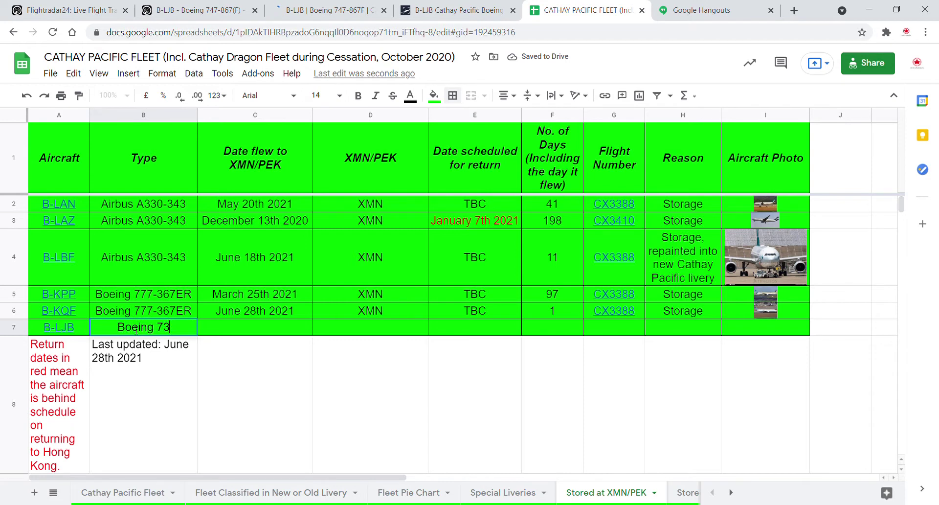
text(7-867F)
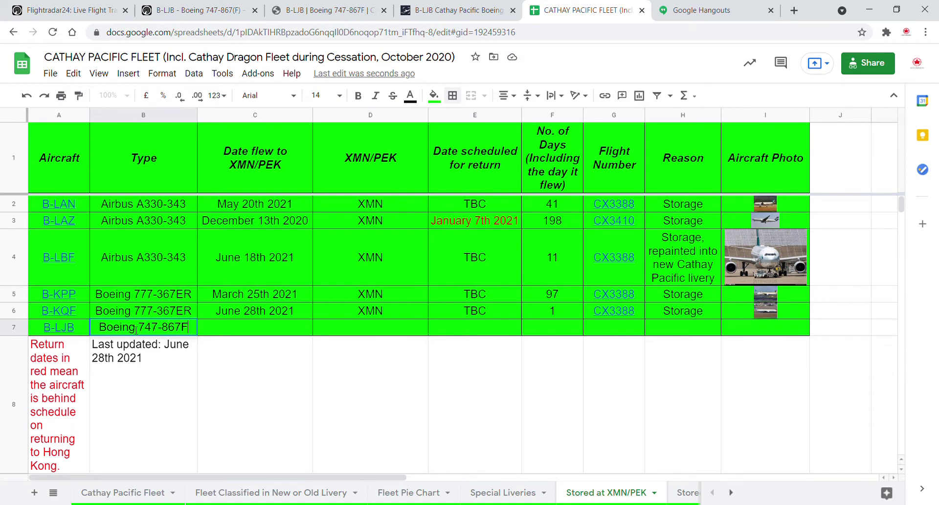
key(Tab)
Step: Fill C7–G7 with June 28th 2021, XMN, TBC, 1 day and flight CX3374
text(June )
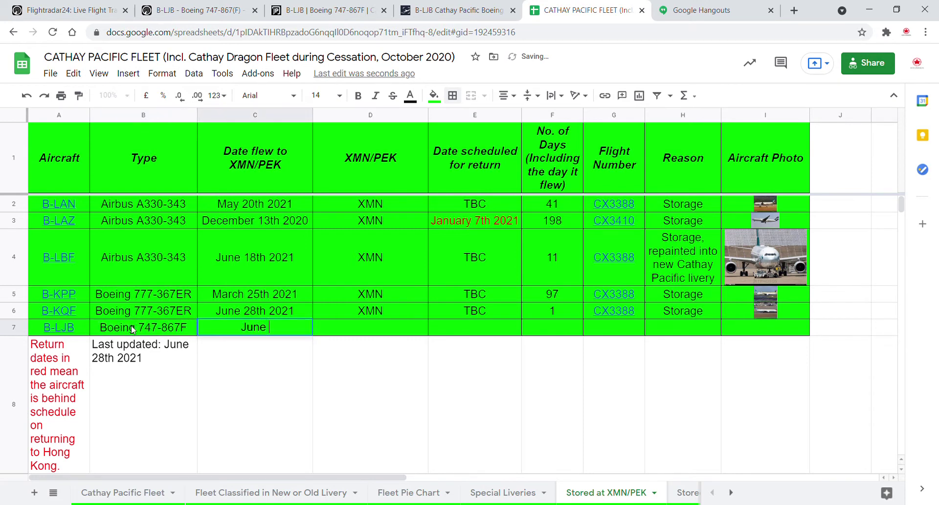
text(28th 2021)
key(Tab)
text(XMN)
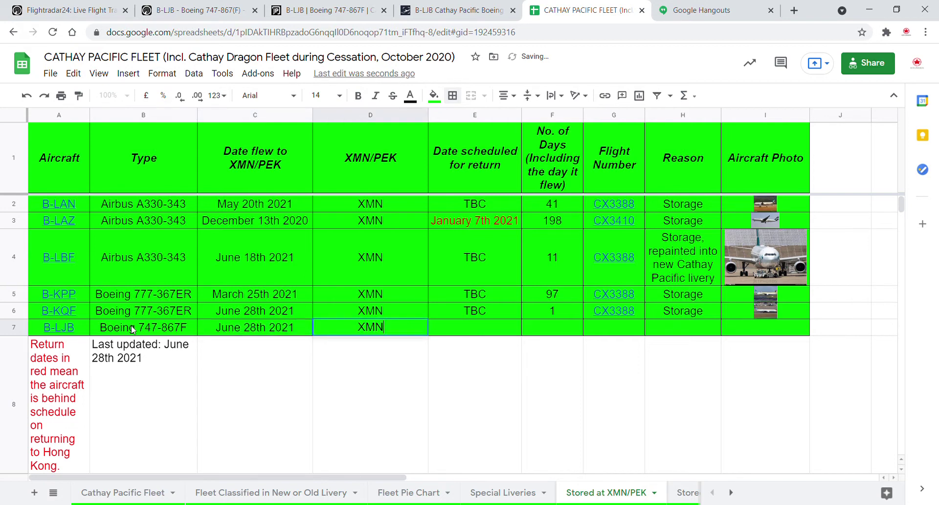
key(Tab)
text(TBC)
key(Tab)
text(1)
key(Tab)
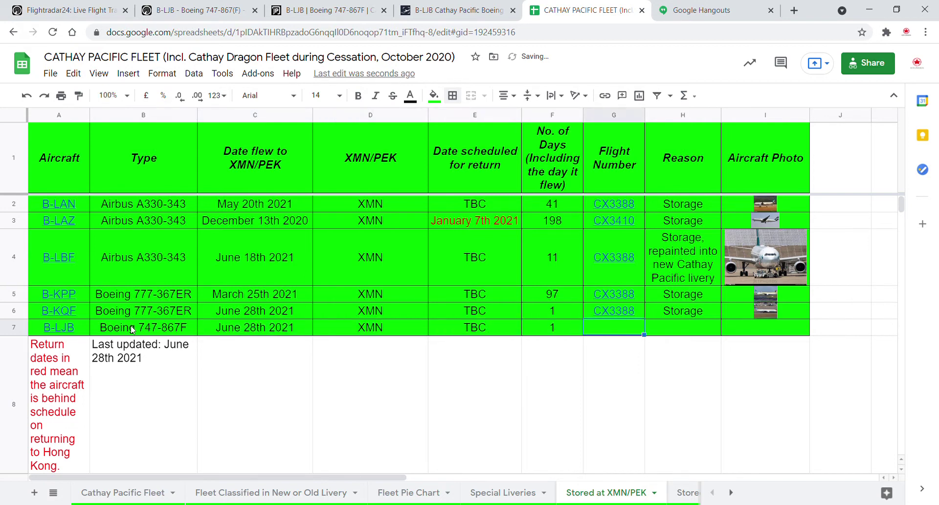
text(CX)
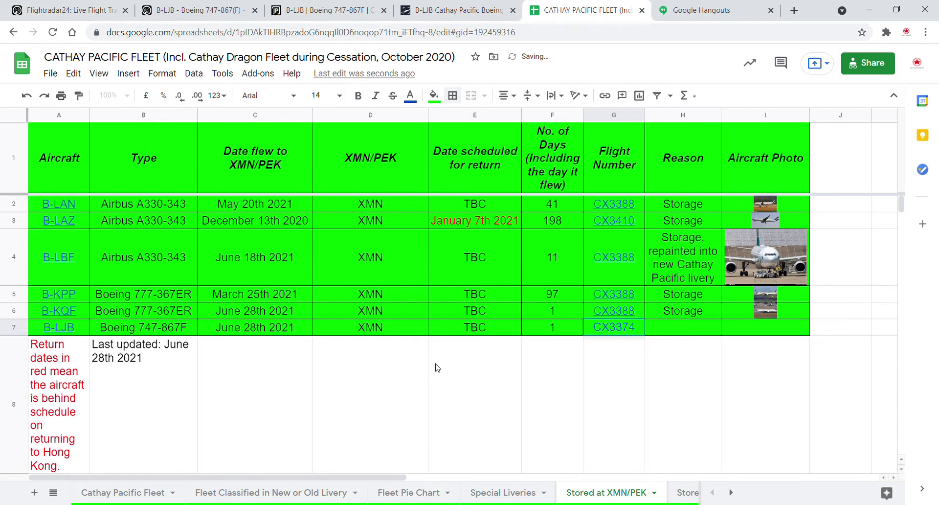
text(3374)
Step: Link CX3374 in G7 to the pasted Flightradar24 flight address
key(ctrl+k)
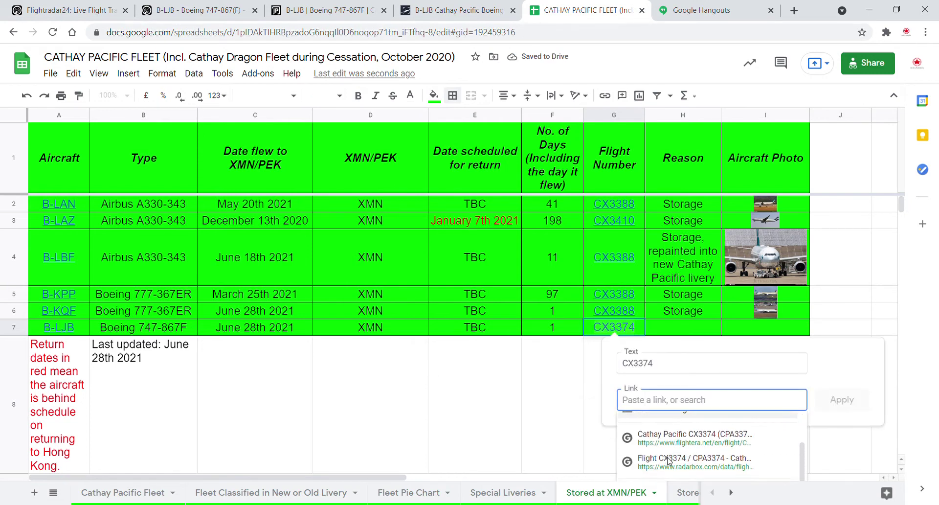
scroll(669, 459, down, 1)
text(flightr)
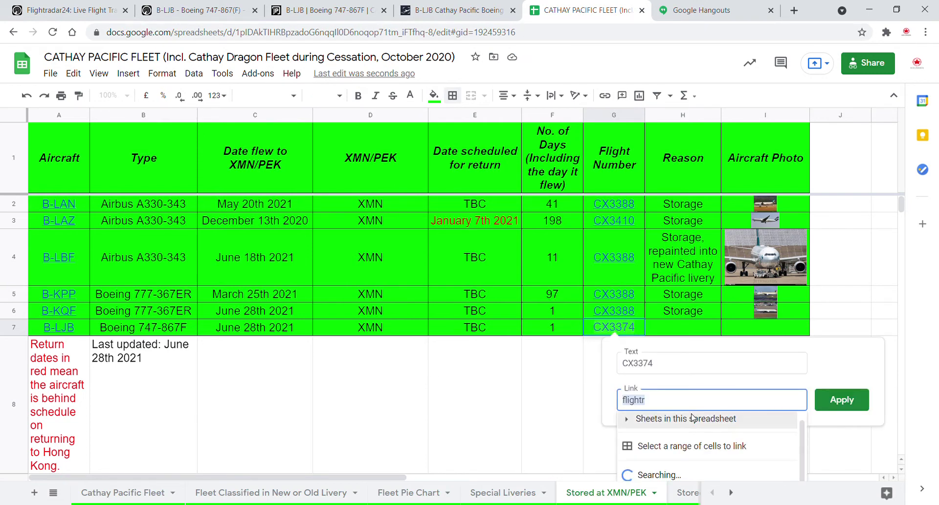
key(ctrl+a)
text(h)
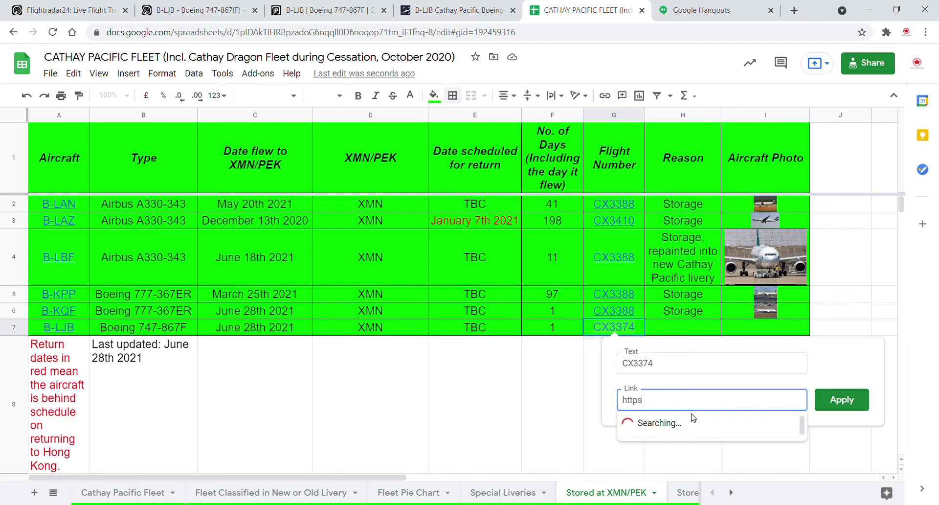
text(//)
key(ctrl+v)
key(Return)
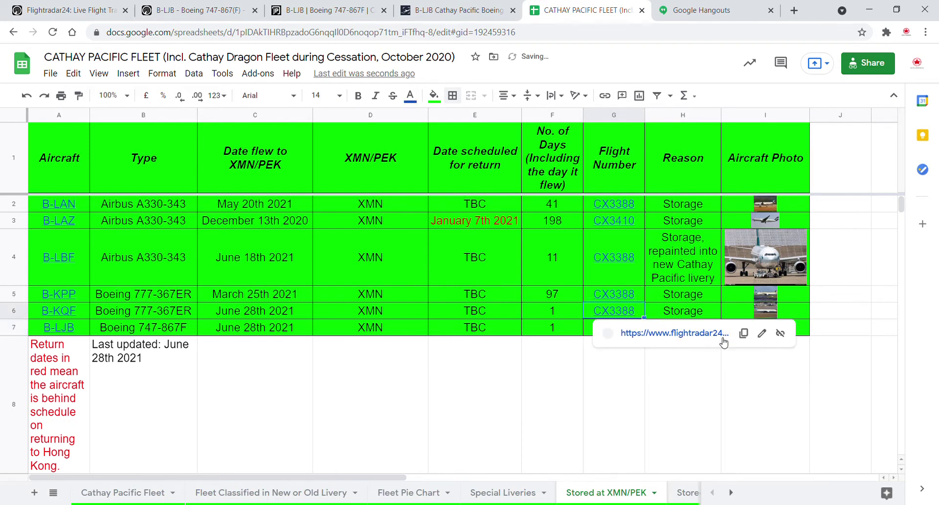
Step: Correct the CX3374 link so the Flightradar24 URL ends in cx3374
click(743, 333)
double_click(631, 326)
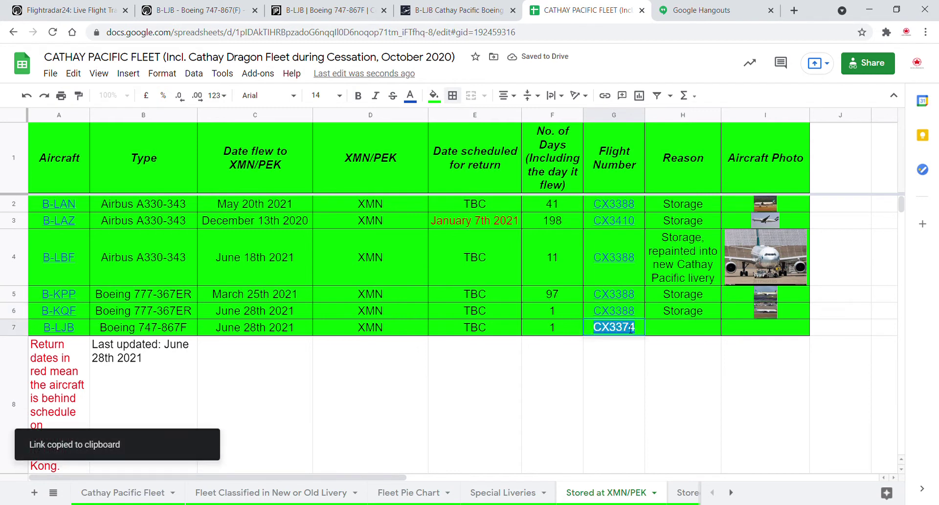
key(ctrl+k)
key(ctrl+v)
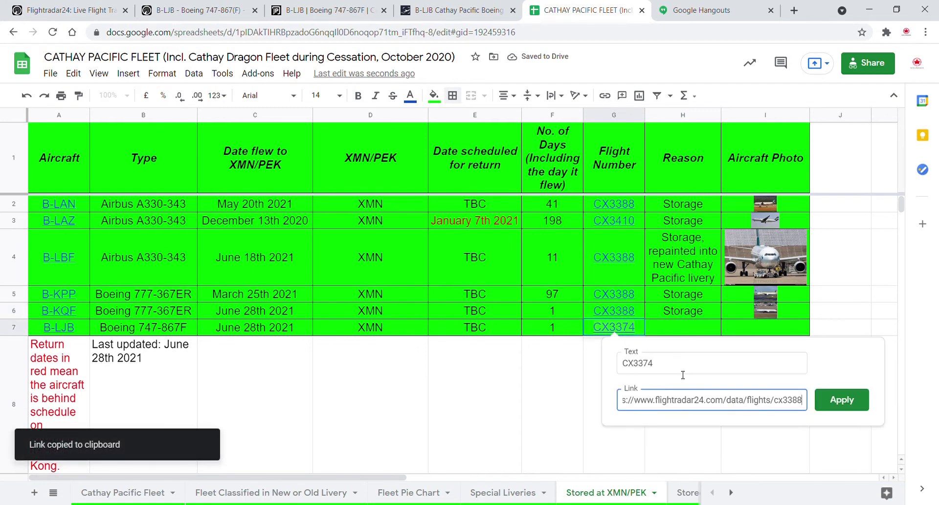
text(74)
click(841, 399)
Step: Enter Storage as B-LJB's reason in H7 and check the B-LJB registration link
click(684, 334)
text(S)
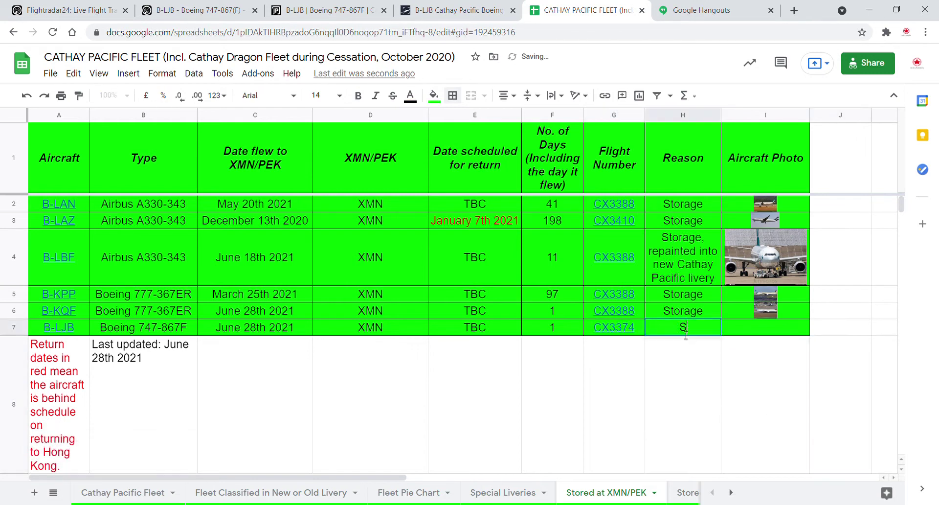
text(toreage)
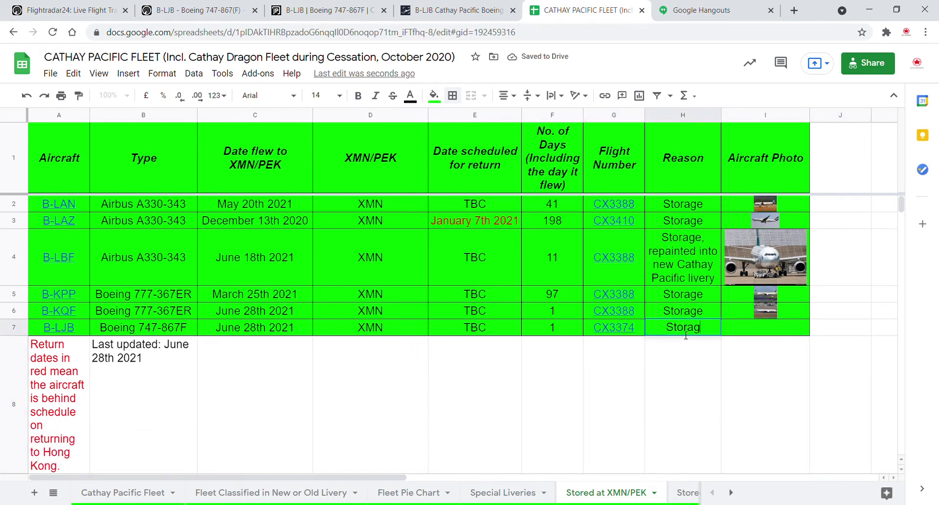
key(Return)
click(125, 373)
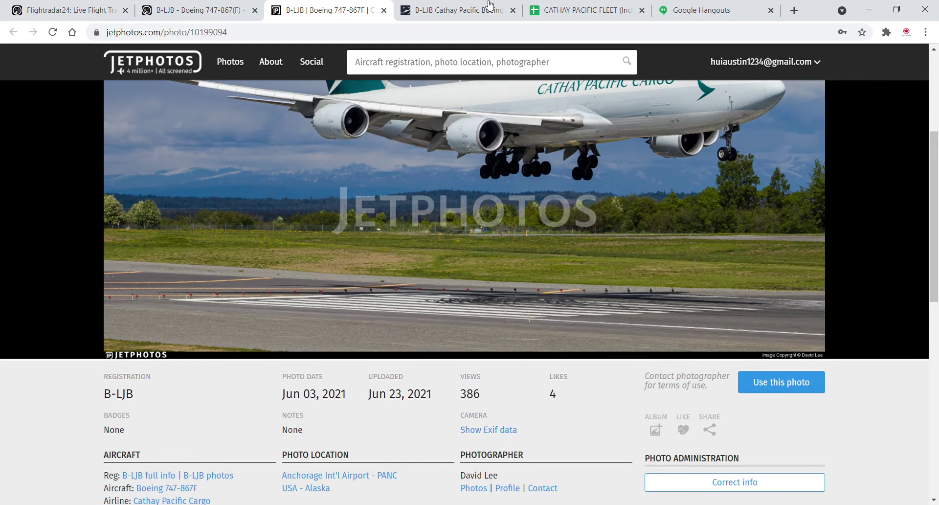
Step: Go back from the JetPhotos B-LJB photo to the CATHAY PACIFIC FLEET spreadsheet
click(532, 4)
Step: Insert the JetPhotos B-LJB image by URL as an in-cell image in I7
click(759, 324)
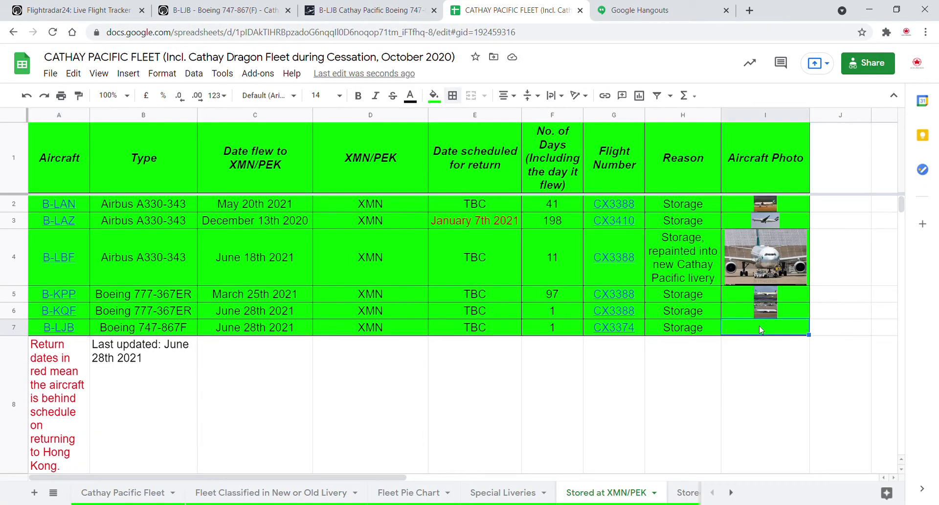
click(128, 74)
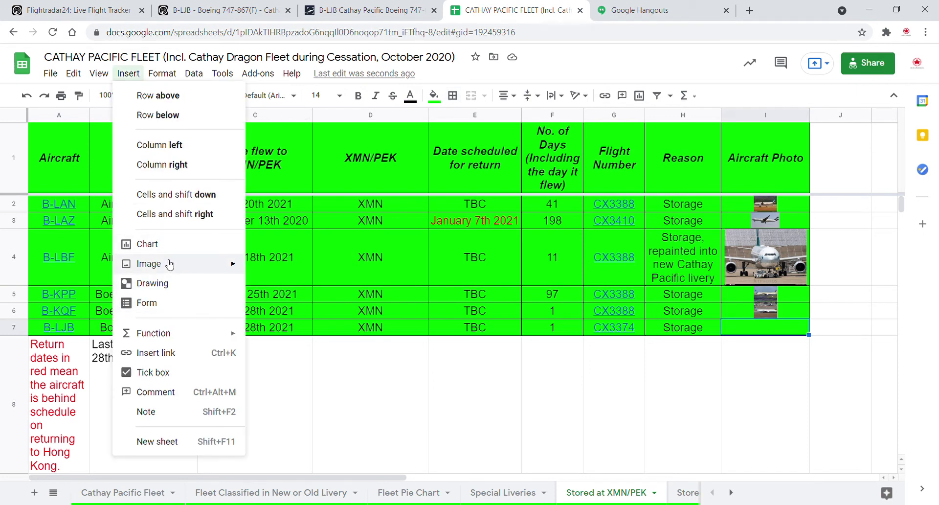
mouse_move(170, 265)
click(269, 272)
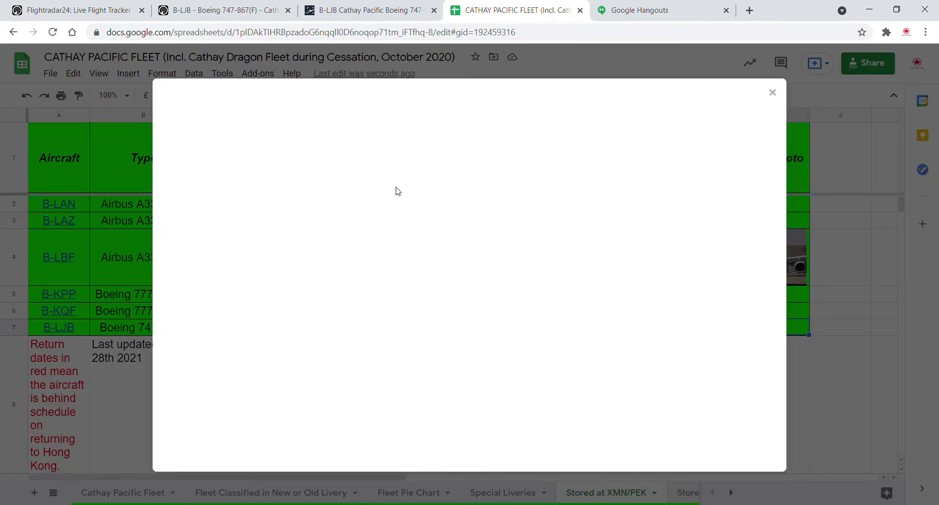
click(321, 138)
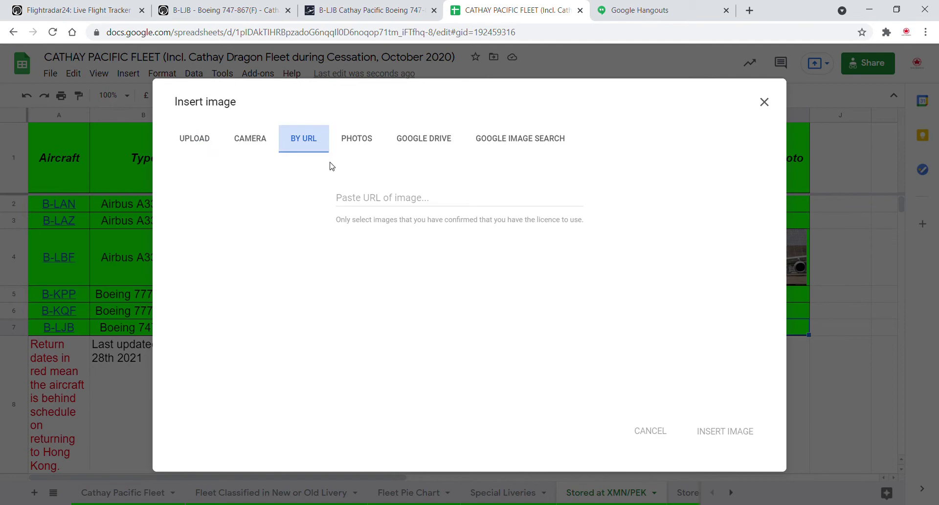
click(386, 201)
key(ctrl+v)
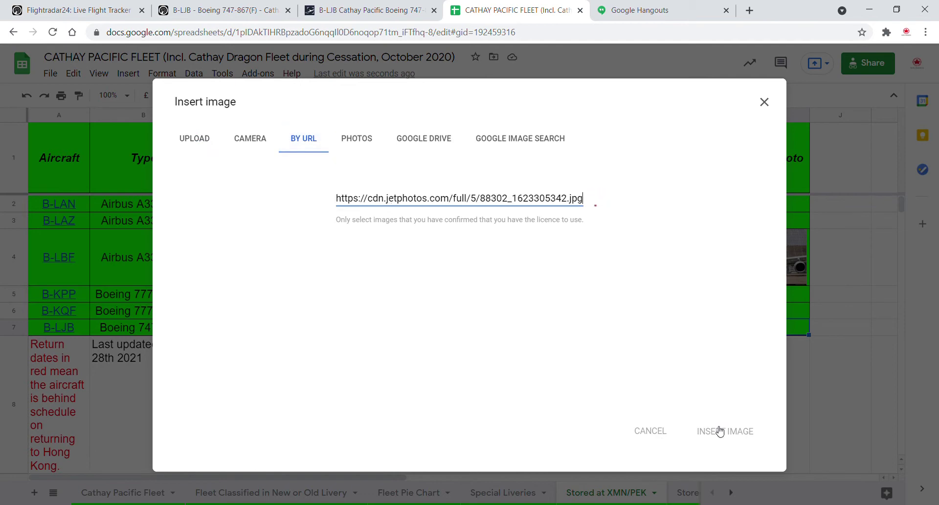
click(721, 431)
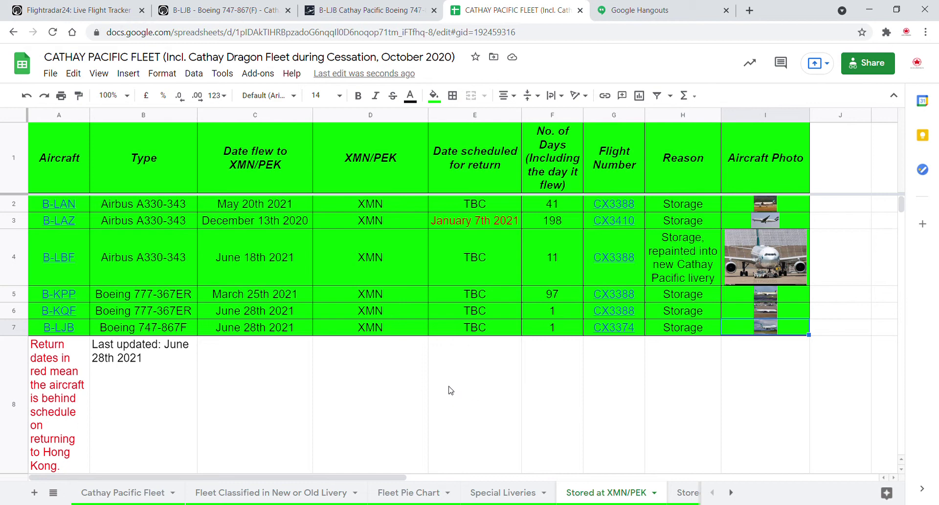
Step: Switch from the spreadsheet to the Planespotters B-LJB browser tab with Ctrl+Shift+Tab
key(ctrl+shift+Tab)
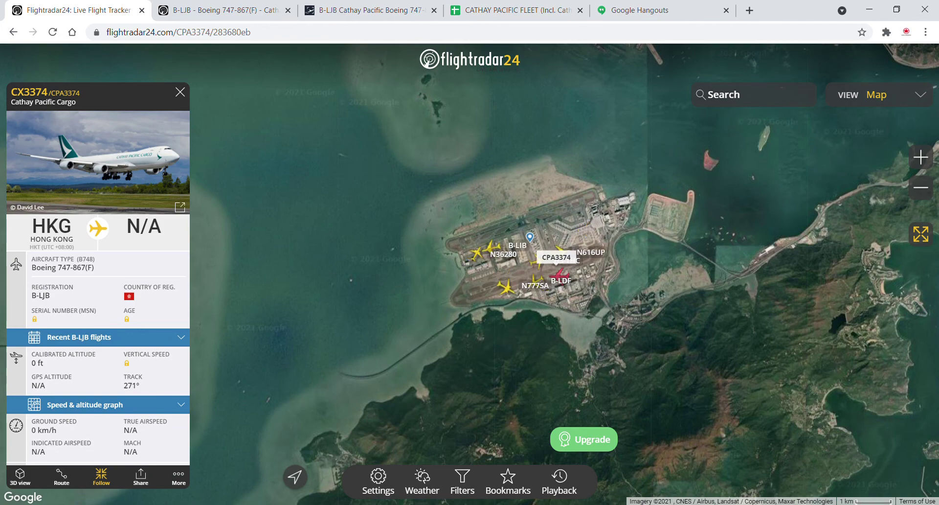
Step: Zoom the Flightradar24 map in on HKG, then return to B-LJB's flight history page
scroll(513, 347, up, 1)
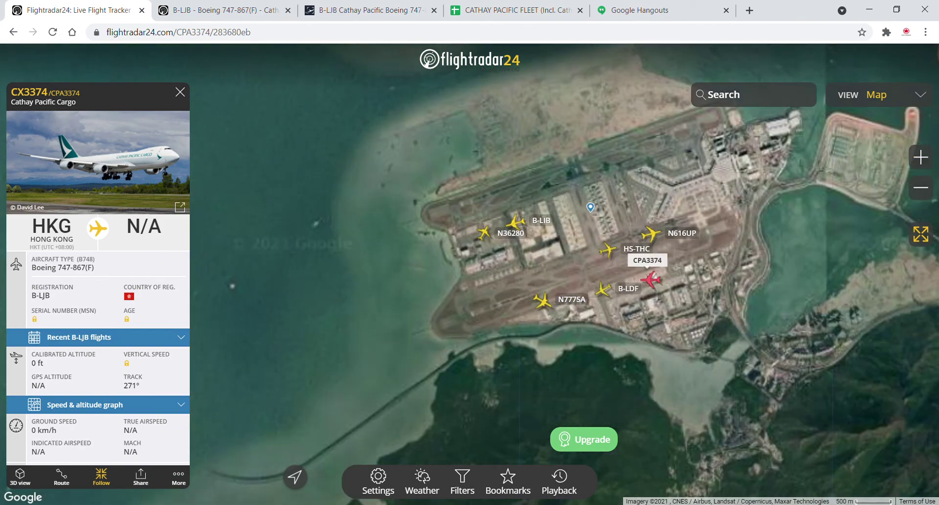
key(ctrl+Tab)
scroll(444, 429, down, 4)
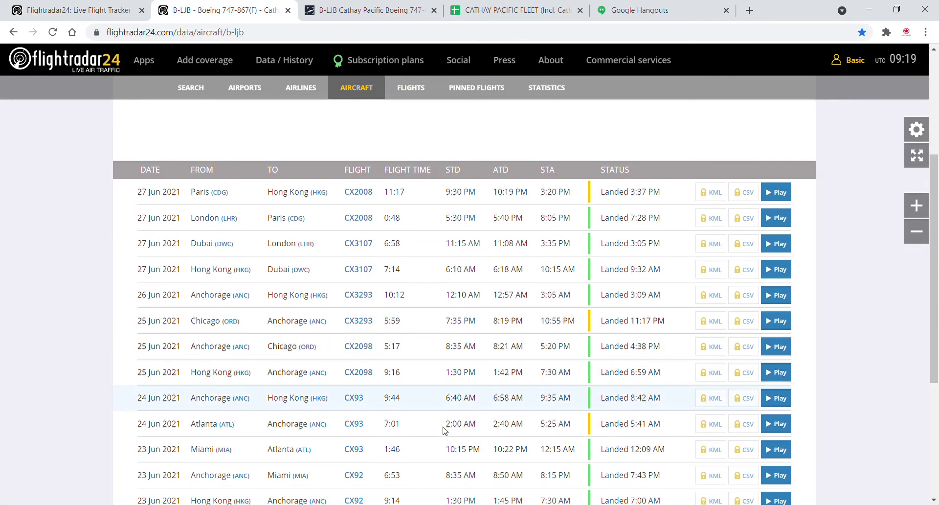